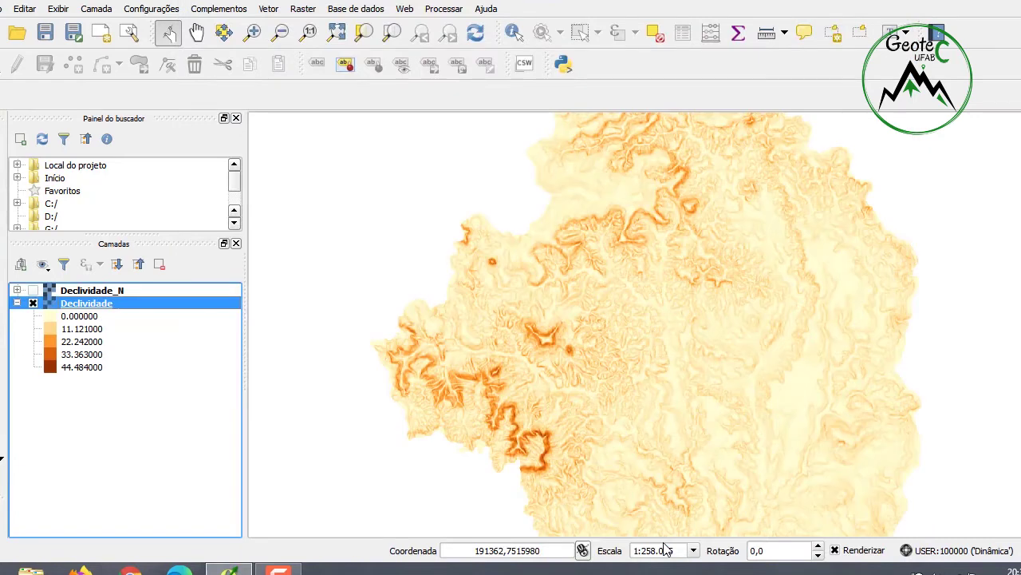
Check the maximum and minimum statistics in the metadata properties of the Declividade layer
right_click(99, 310)
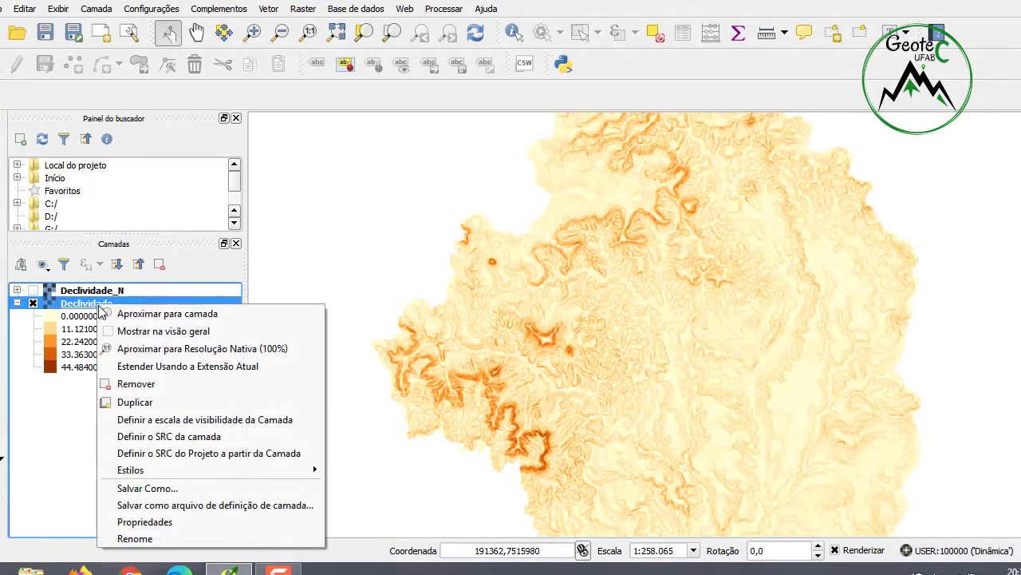
left_click(132, 524)
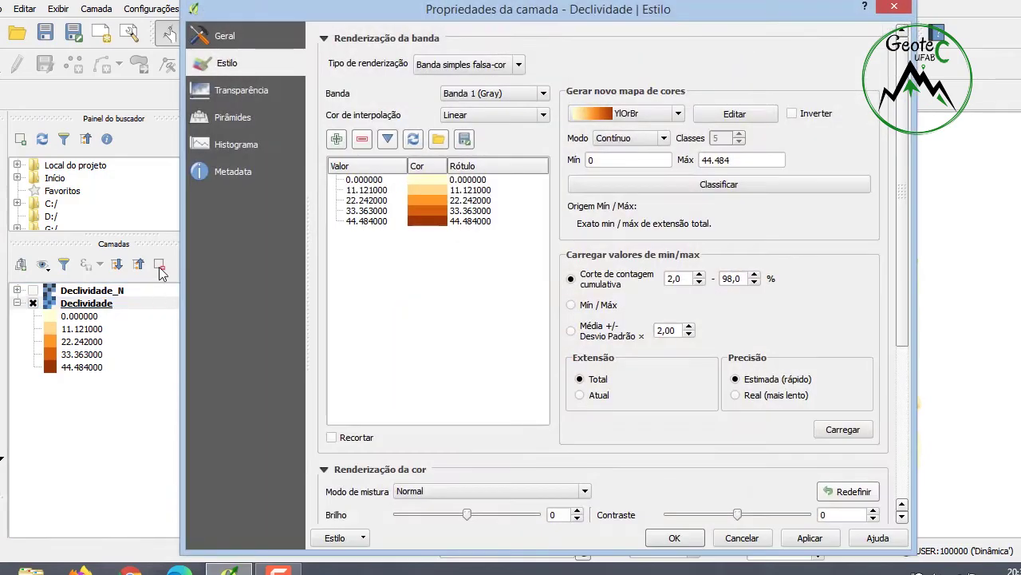
left_click(233, 177)
left_click_drag(885, 441, 863, 439)
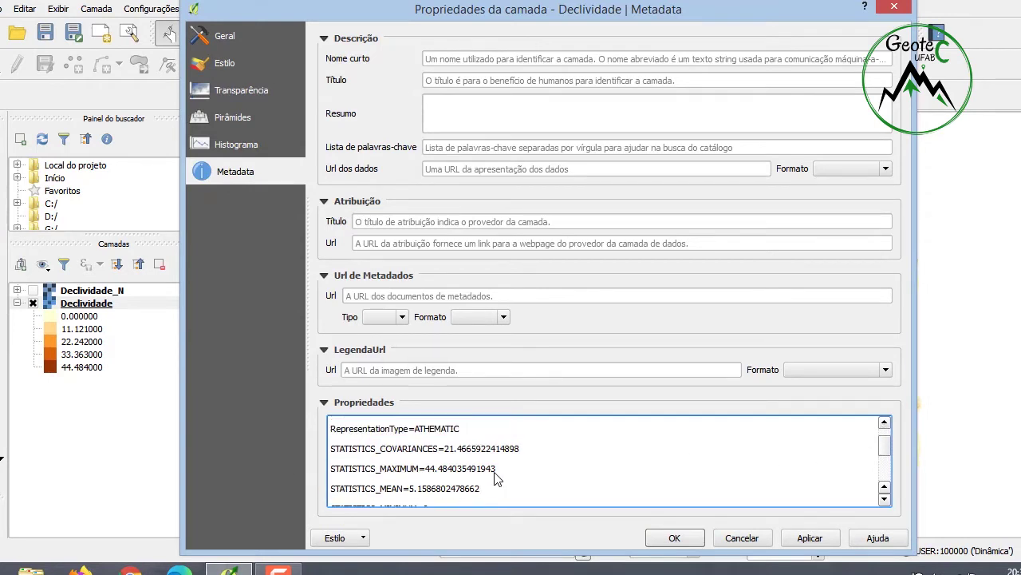
left_click_drag(496, 471, 427, 477)
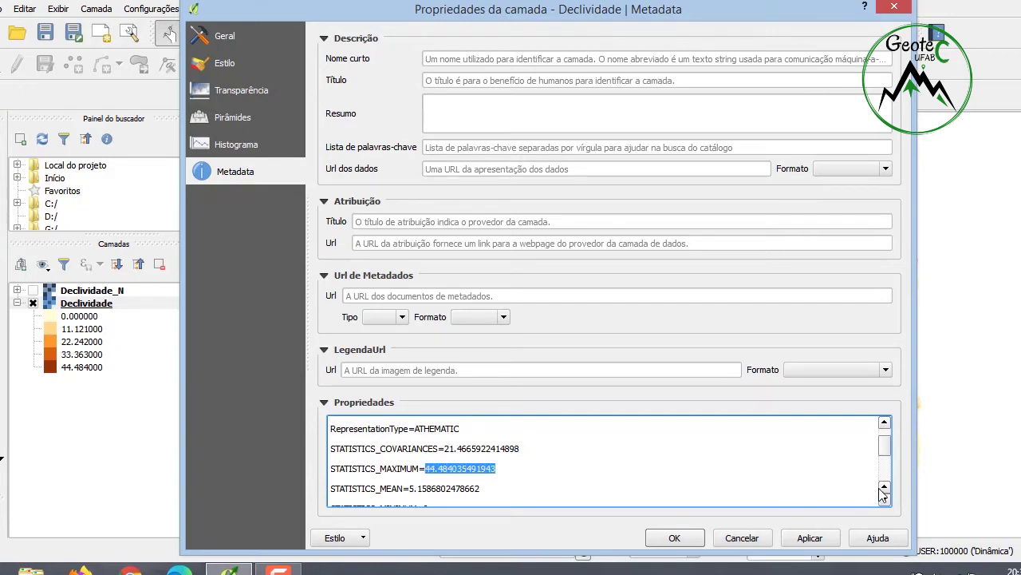
scroll(883, 451, "down", 1)
scroll(882, 451, "down", 1)
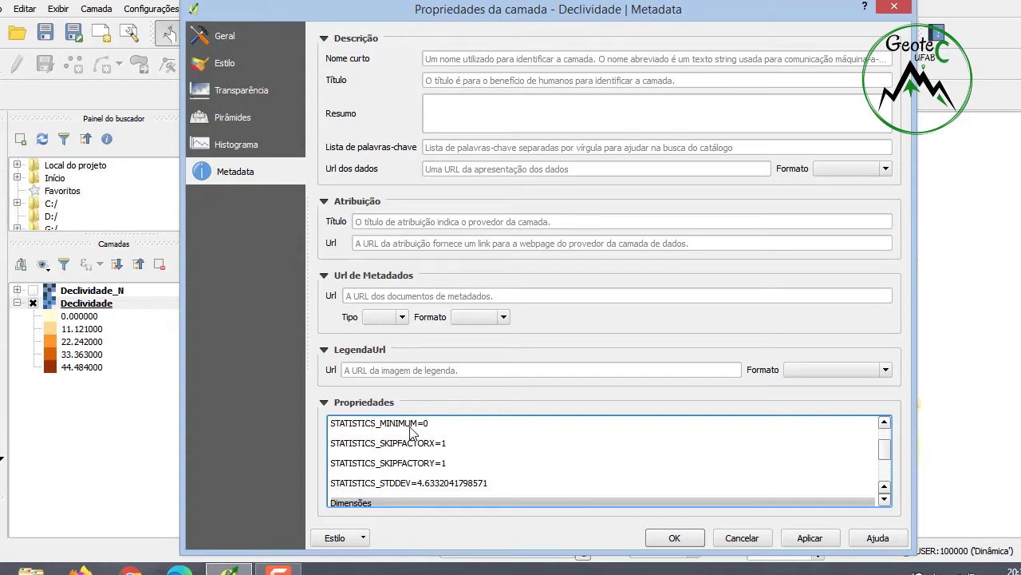
Copy the STATISTICS_MAXIMUM value from the Declividade layer's metadata and close the layer properties
left_click(884, 423)
left_click(884, 423)
left_click_drag(503, 449, 427, 451)
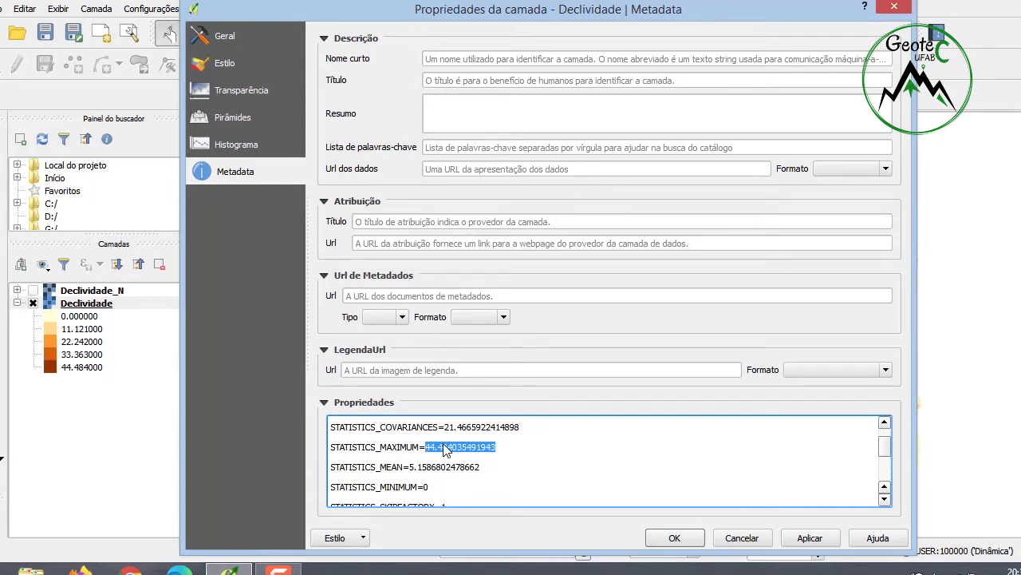
right_click(445, 447)
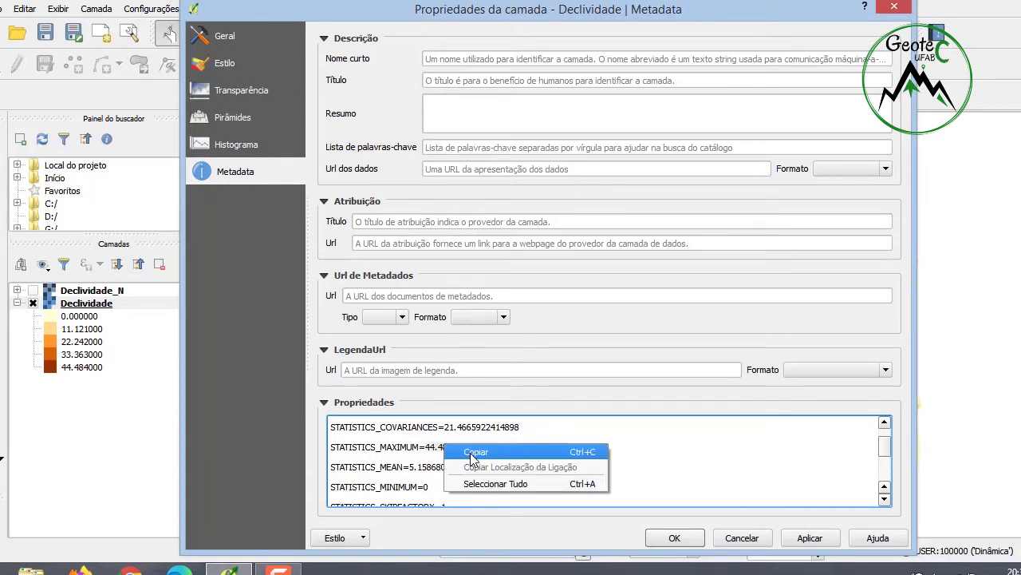
left_click(473, 453)
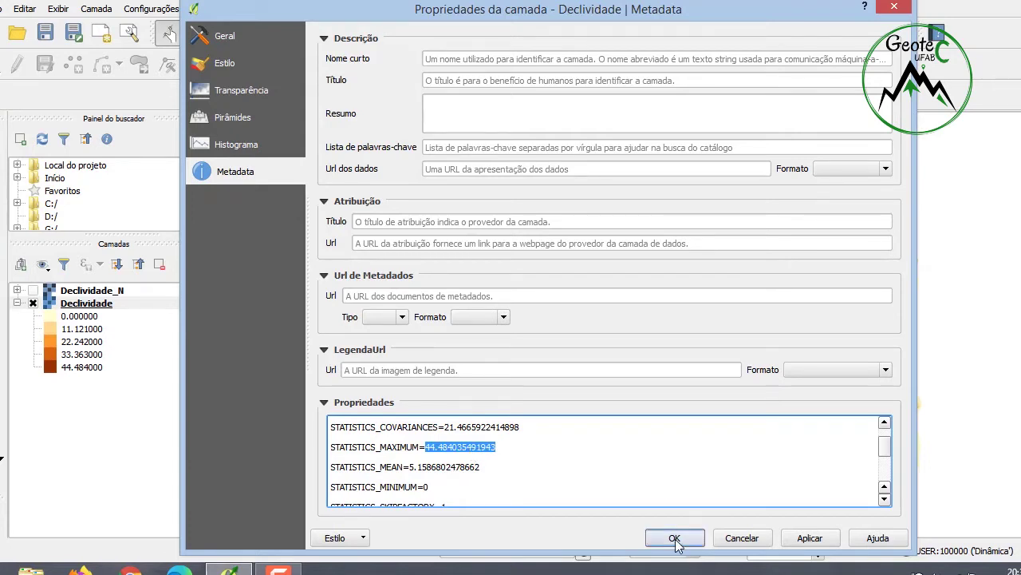
right_click(468, 448)
left_click(494, 453)
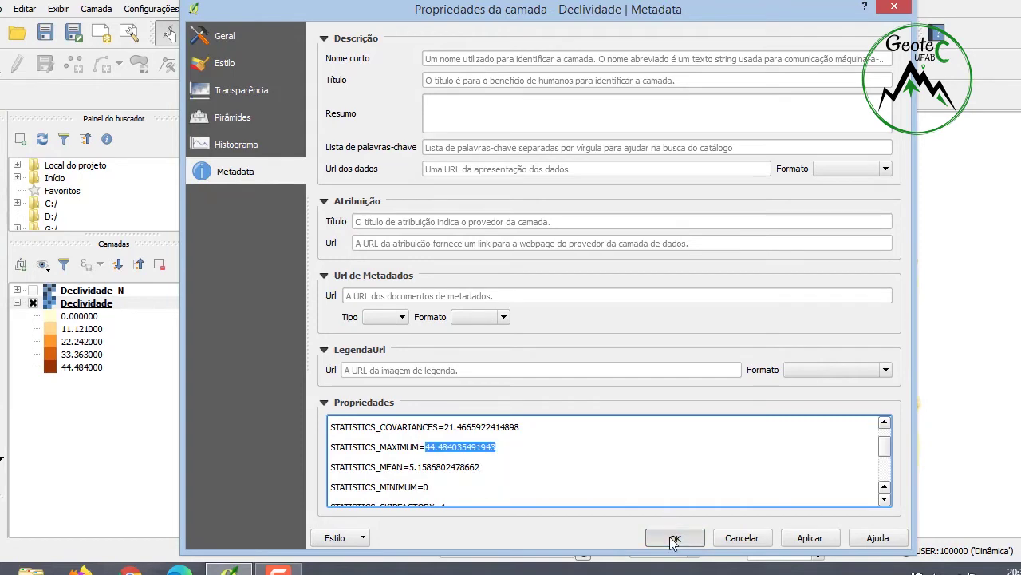
left_click(674, 537)
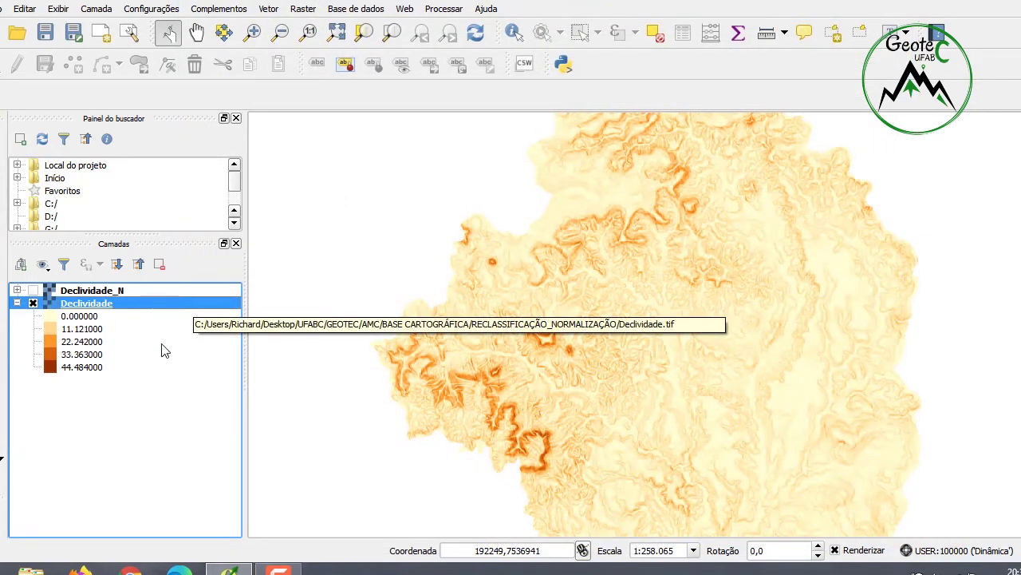
Open the Raster Calculator
left_click(303, 9)
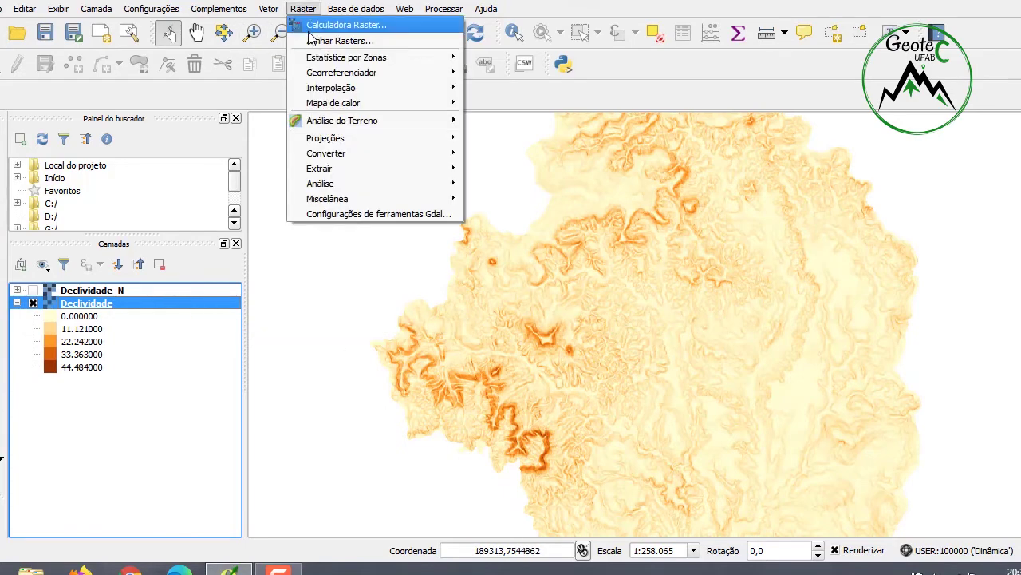
left_click(313, 30)
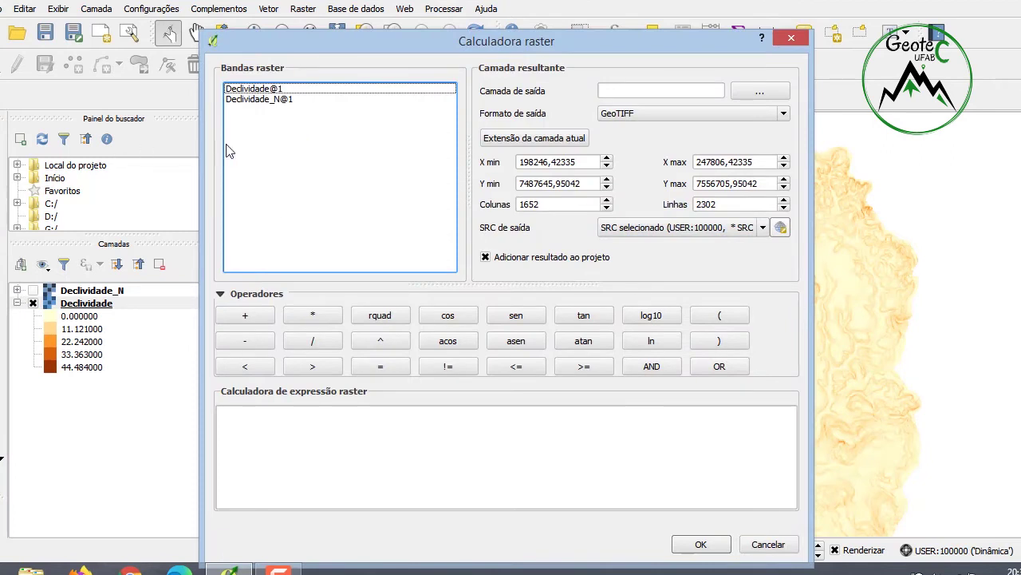
double_click(253, 90)
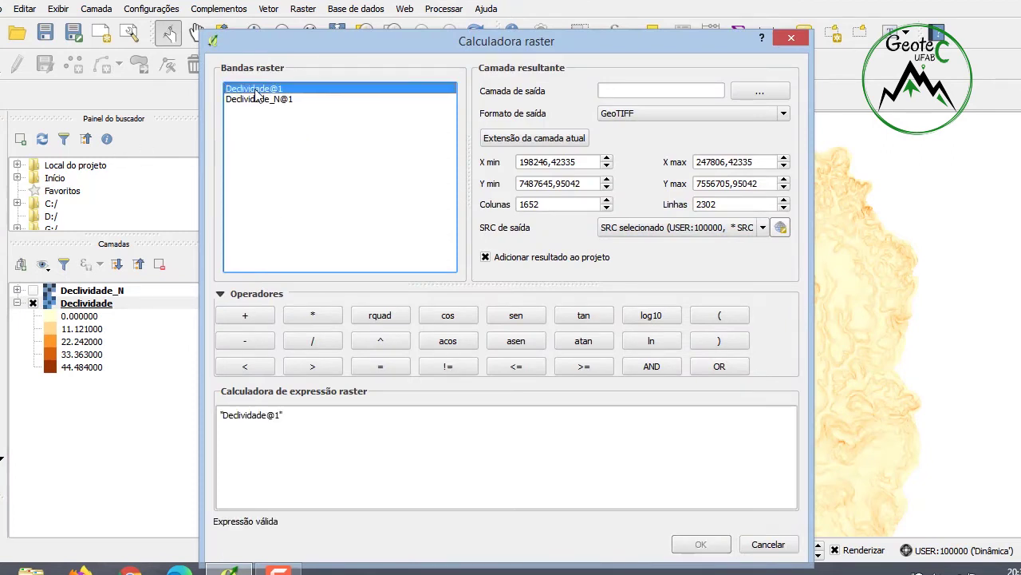
left_click(310, 415)
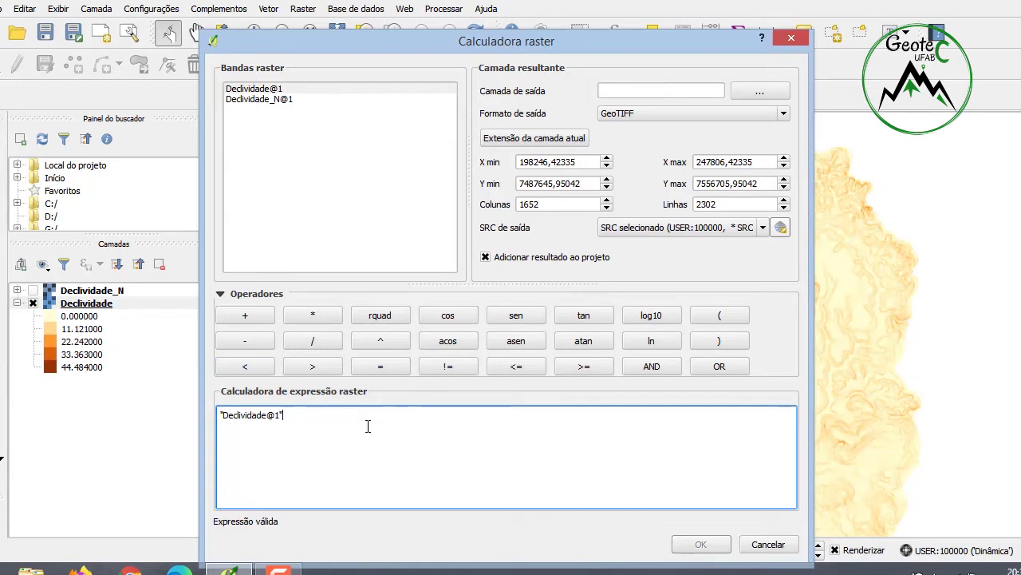
left_click(246, 415)
left_click(245, 340)
triple_click(330, 421)
key("BackSpace")
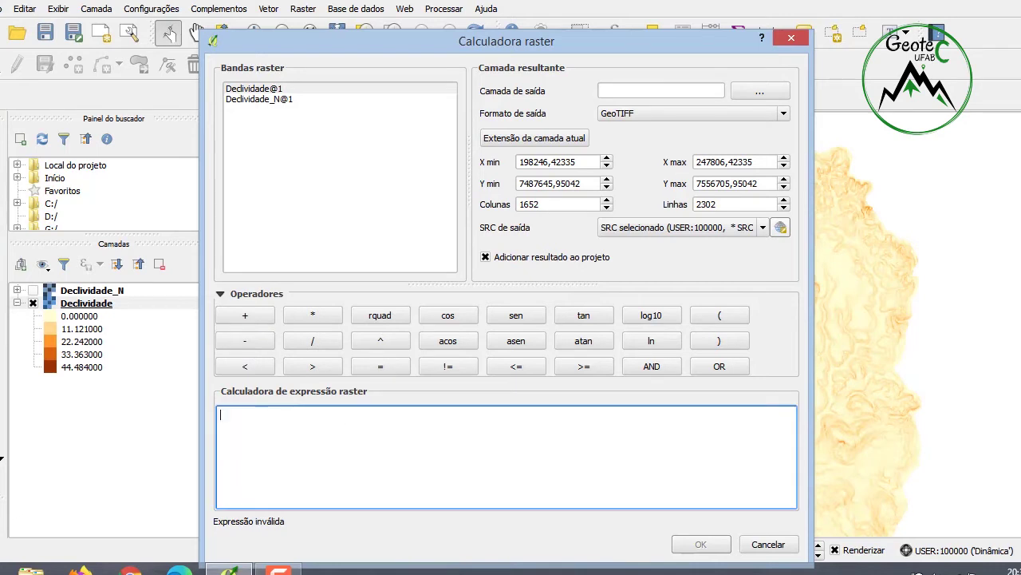
Enter the numerator ("Declividade@1" - 0) in the raster calculator expression
left_click(263, 89)
double_click(264, 89)
left_click(248, 342)
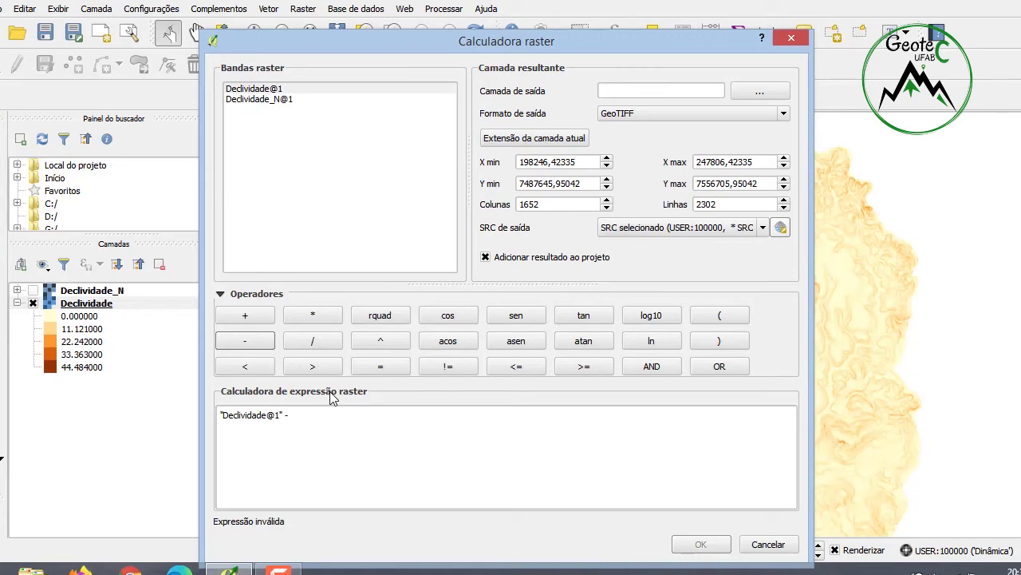
left_click(360, 419)
type("0)")
left_click(220, 416)
type("(")
left_click(318, 416)
Divide the expression by (44.484035491943 - 0), using the copied maximum value
left_click(324, 348)
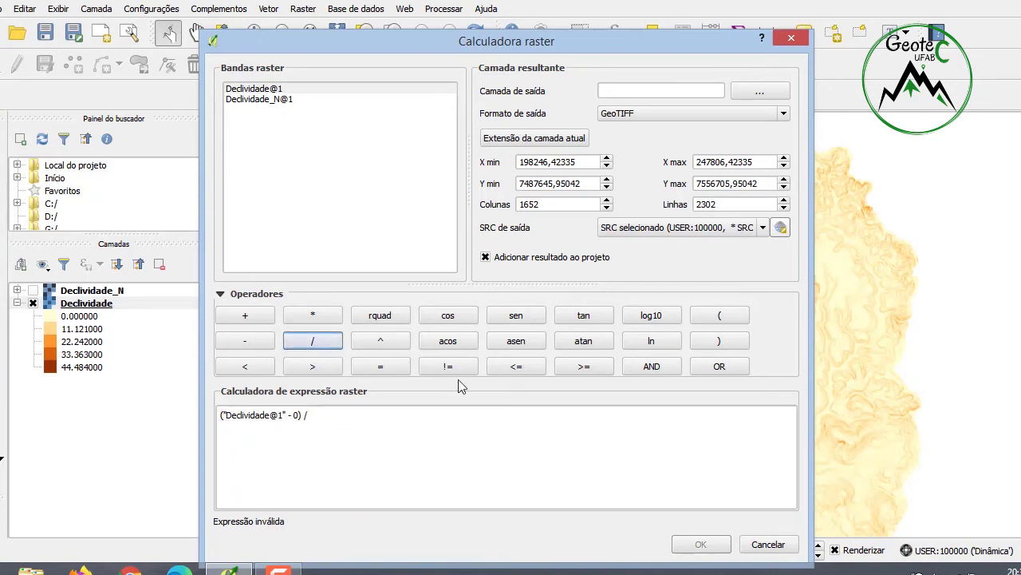
left_click(719, 315)
left_click(719, 341)
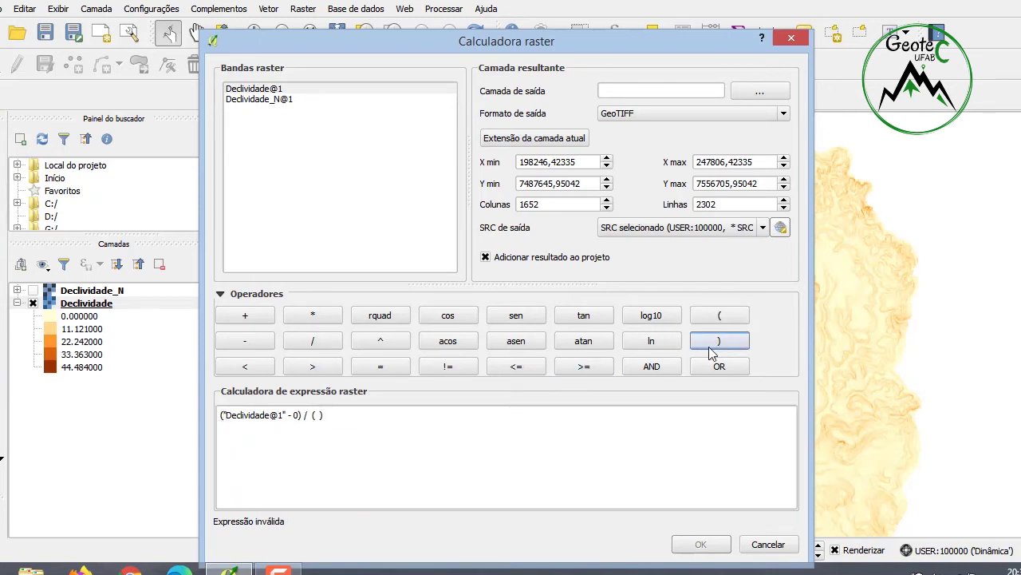
left_click(317, 415)
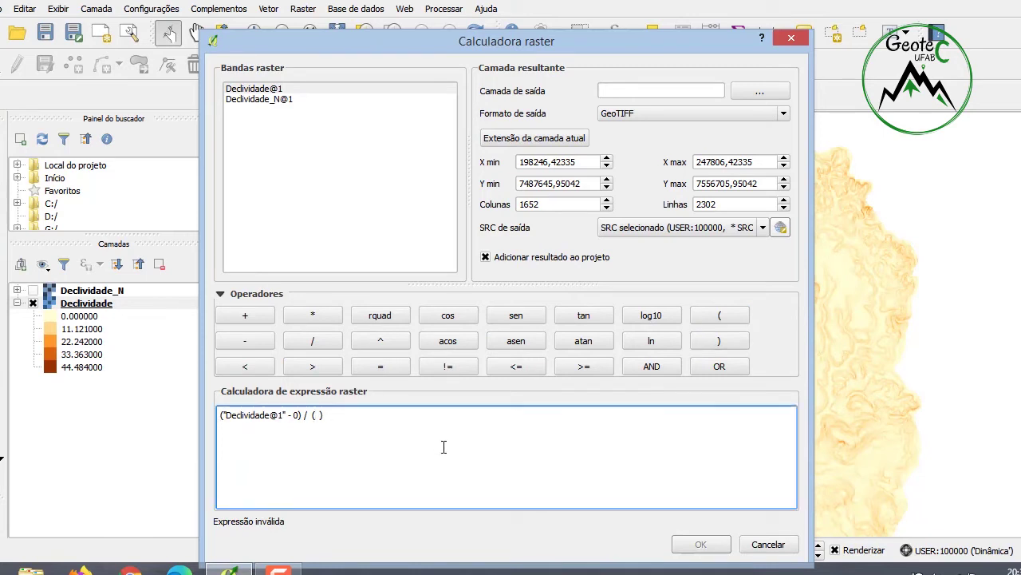
key("ctrl+v")
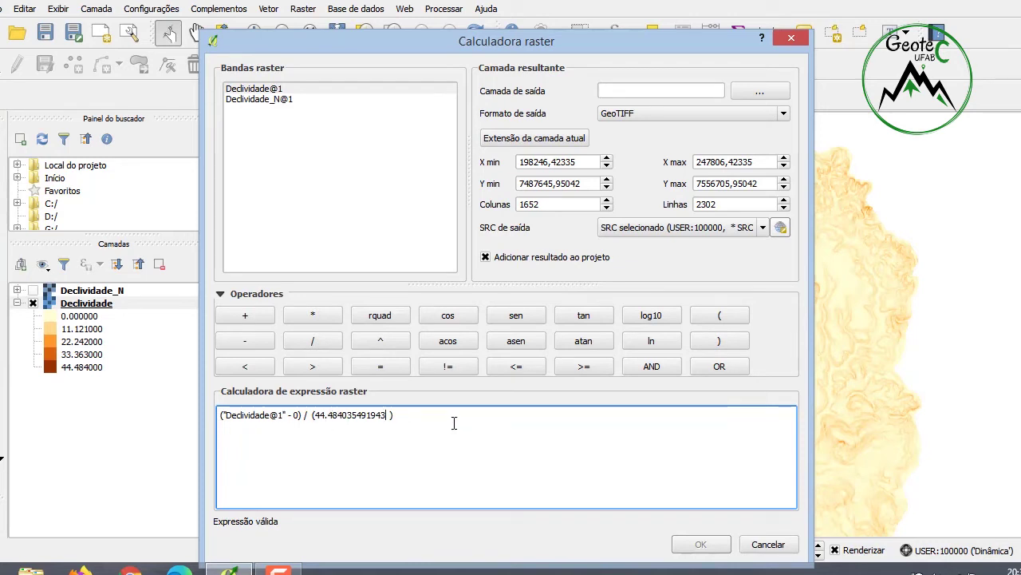
type("- 0")
key("BackSpace")
Set the output layer to a file named teste2 in the Downloads folder
left_click(760, 91)
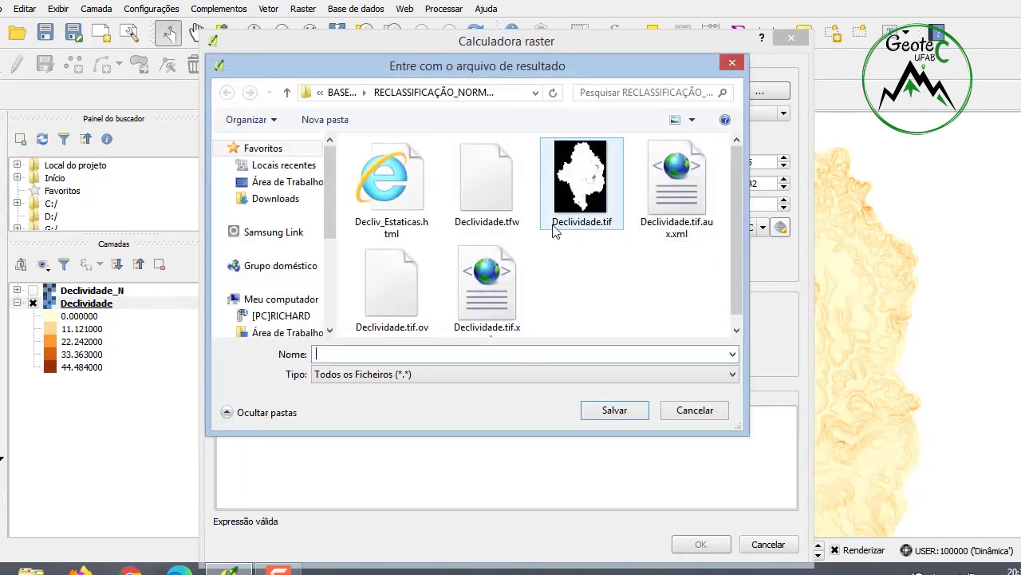
scroll(331, 223, "down", 2)
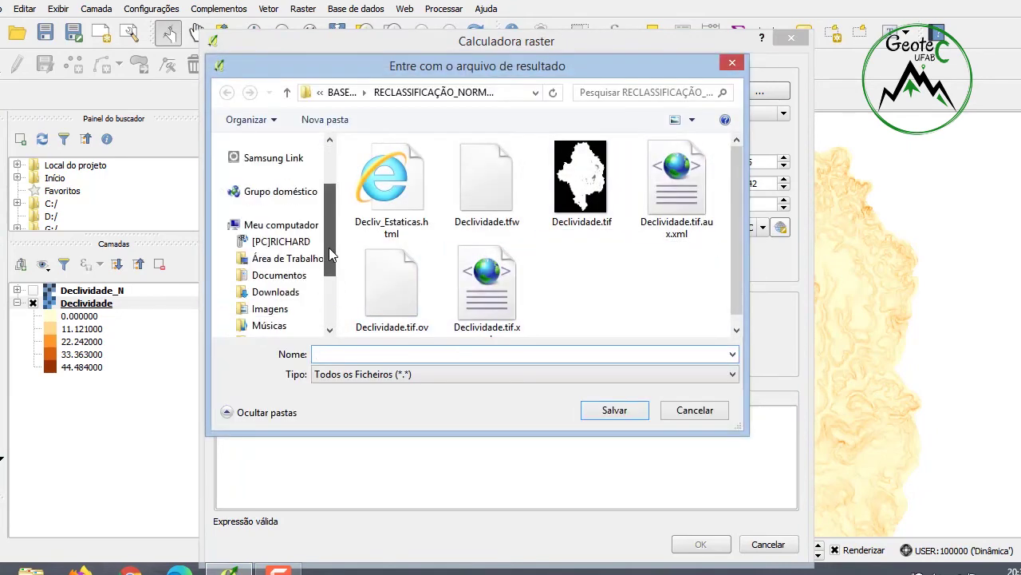
left_click(289, 292)
left_click(365, 354)
type("teste")
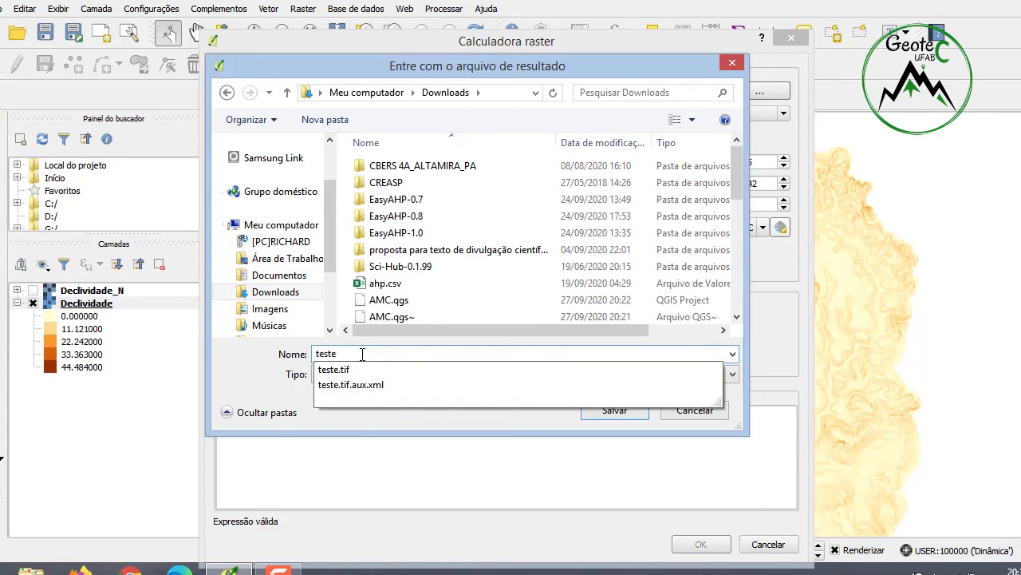
type("2")
left_click(645, 410)
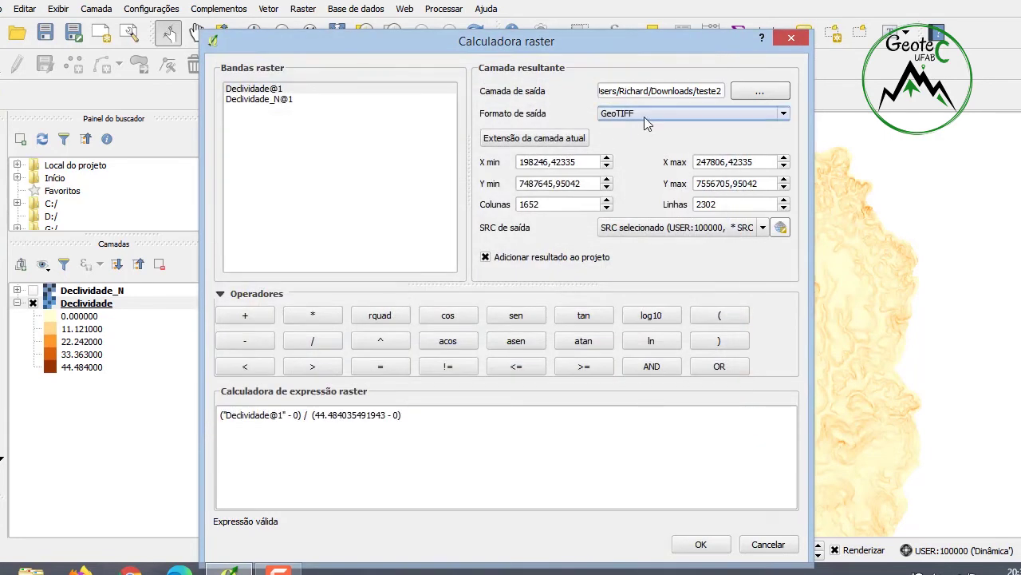
Use the current layer's extent for the output and run the raster calculation
left_click(533, 140)
left_click(558, 145)
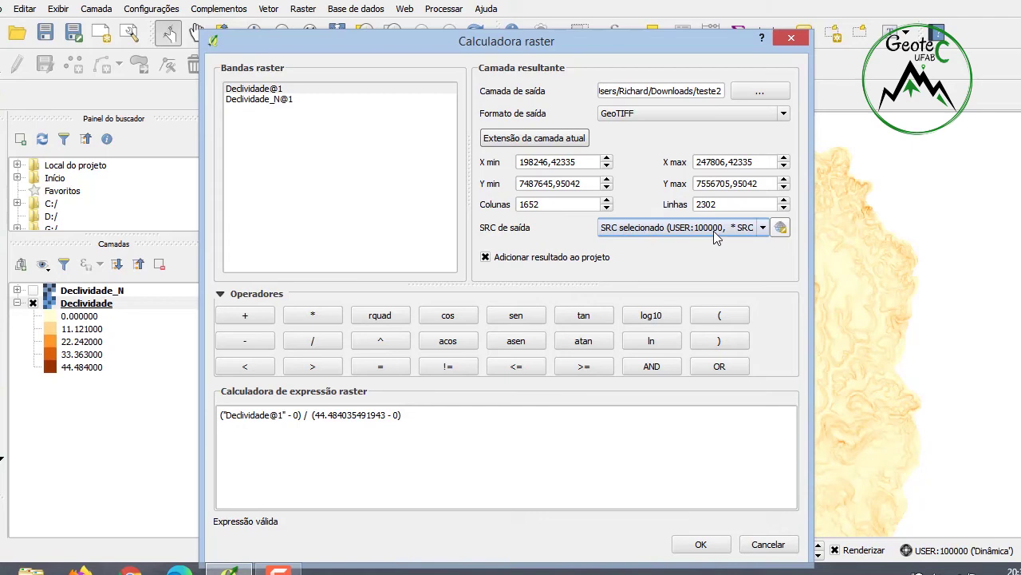
left_click(702, 544)
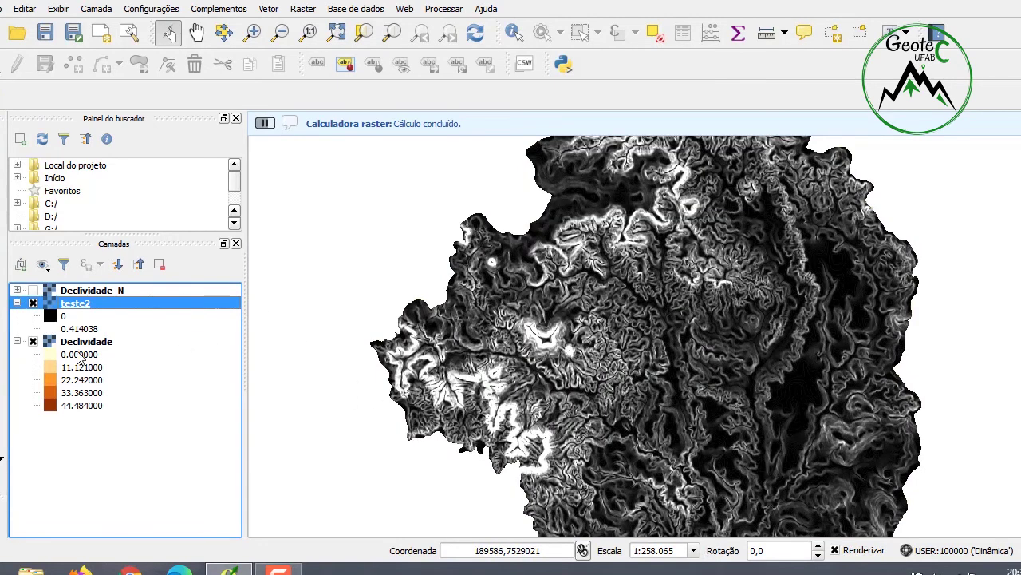
Hide the teste2 layer with its legend collapsed, and show Declividade_N with its legend expanded
left_click(33, 304)
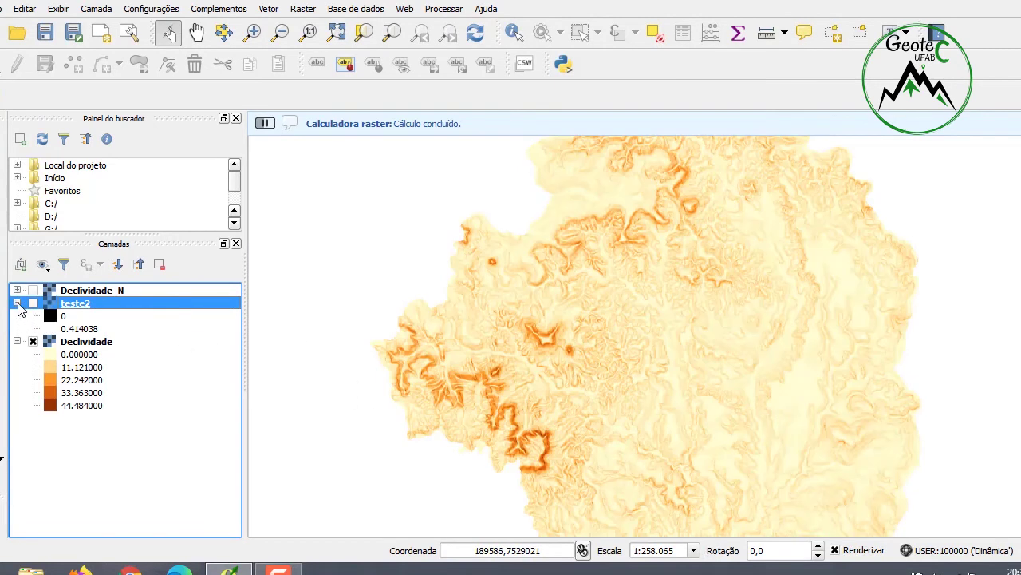
left_click(17, 302)
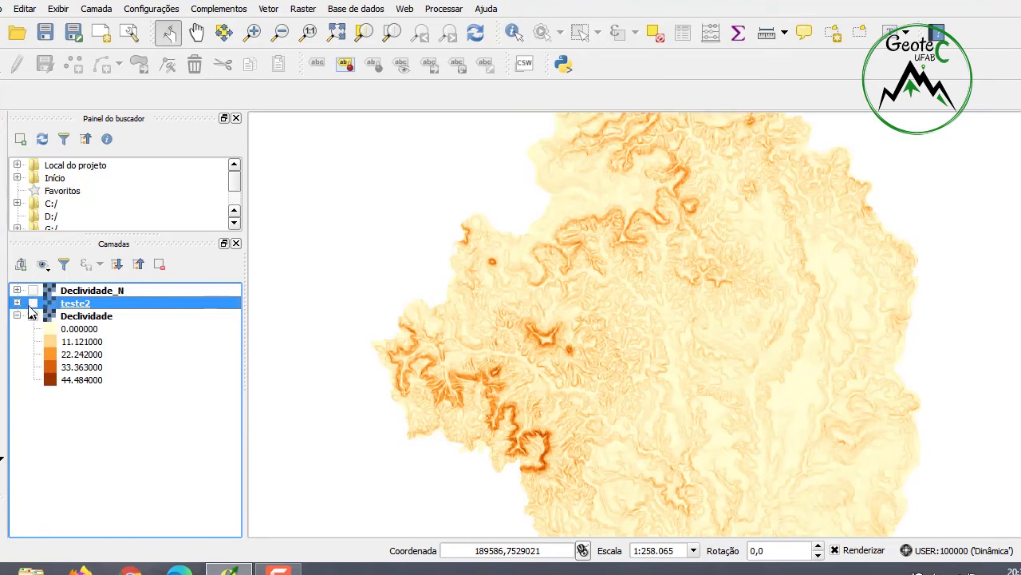
left_click(33, 290)
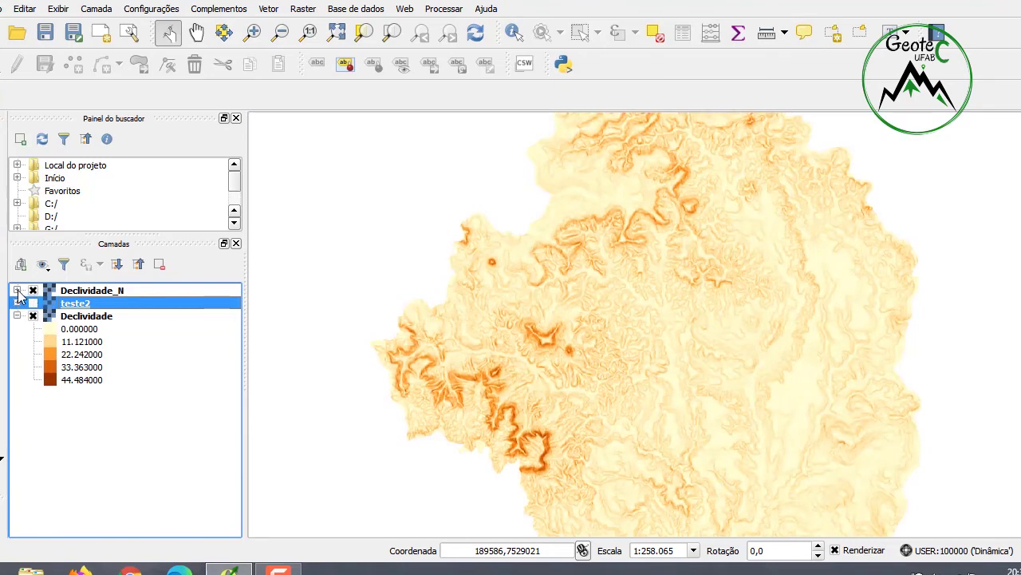
left_click(17, 291)
Check the maximum and minimum statistics in the metadata properties of the Declividade_N layer
left_click(100, 292)
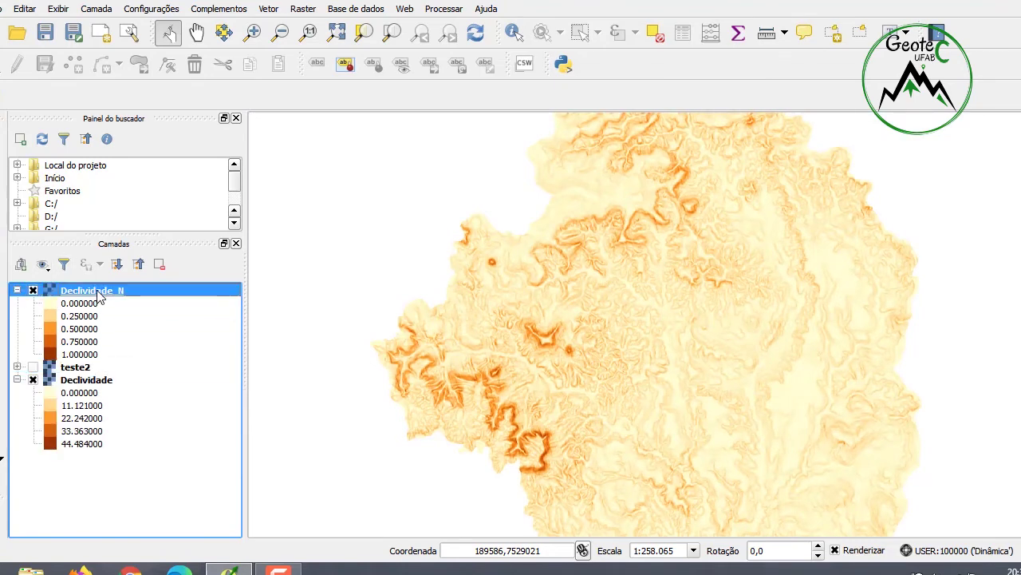
right_click(100, 294)
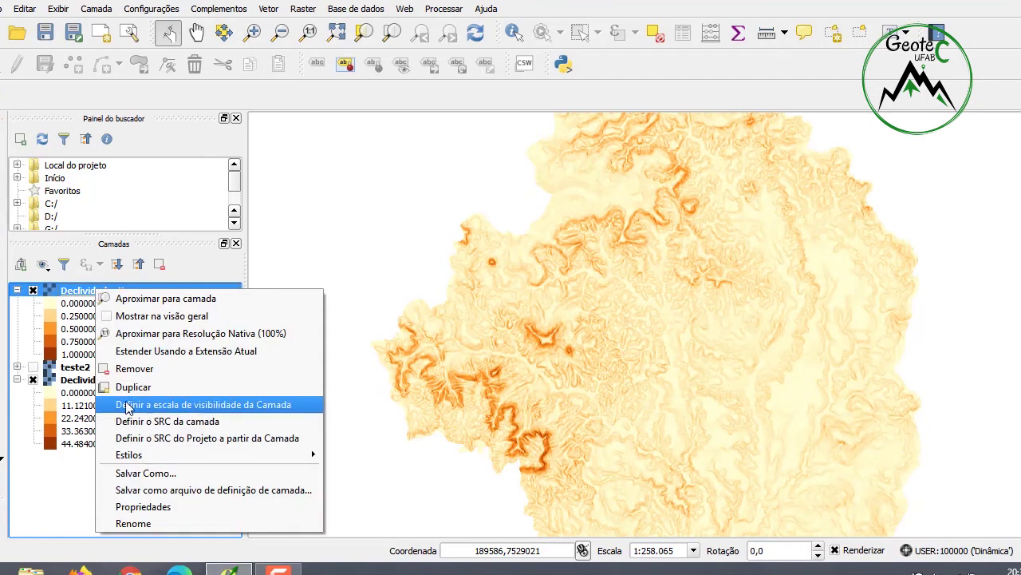
left_click(144, 506)
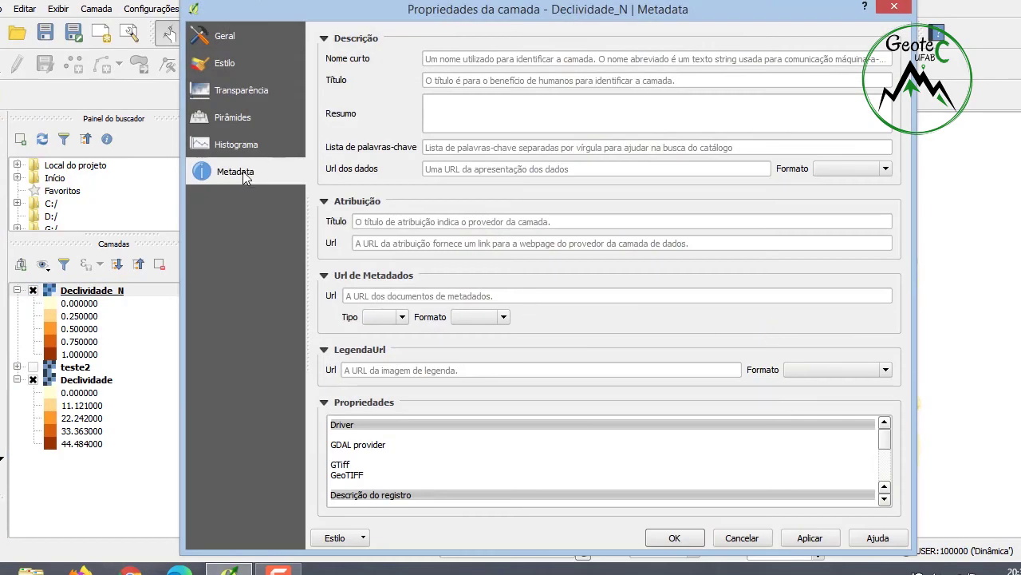
mouse_move(885, 431)
left_mouse_down()
mouse_move(892, 469)
mouse_move(888, 438)
left_mouse_up()
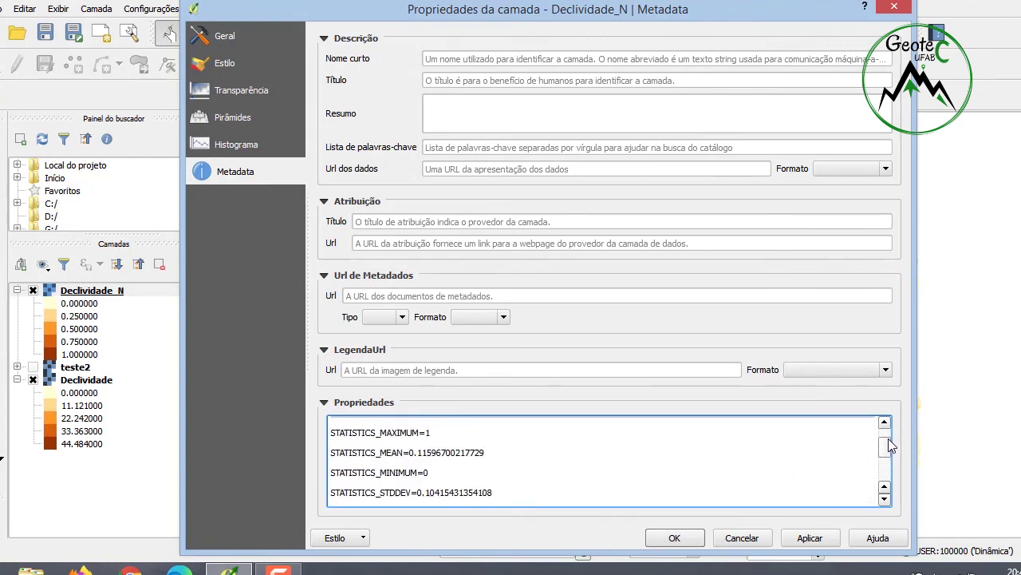
left_click_drag(330, 433, 456, 439)
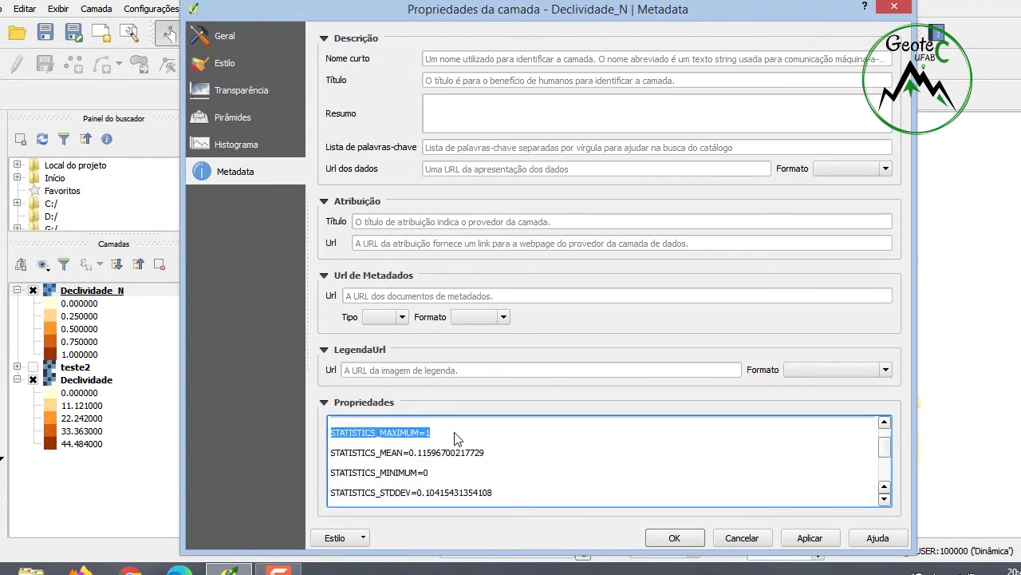
left_click_drag(438, 475, 309, 471)
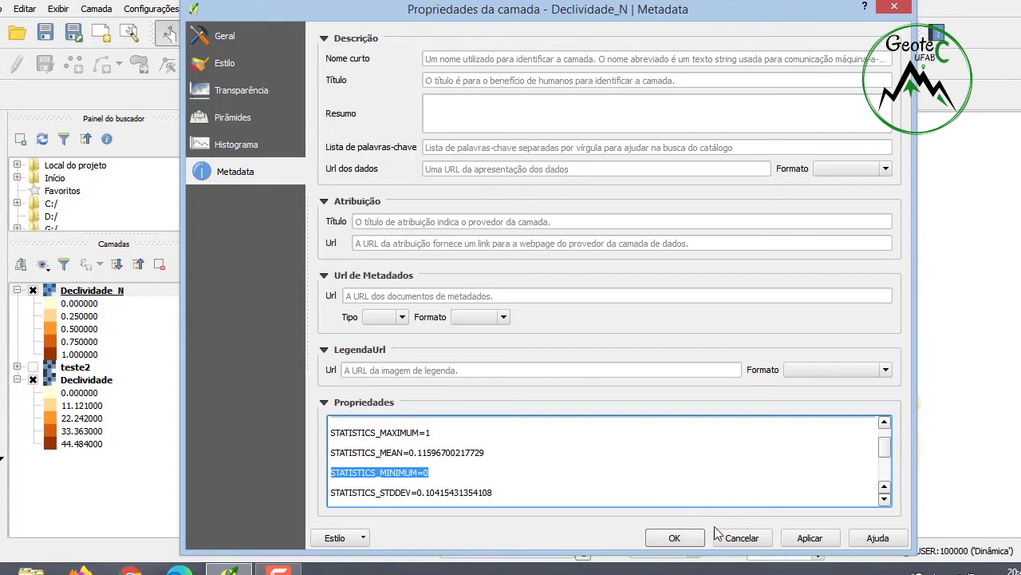
left_click(674, 539)
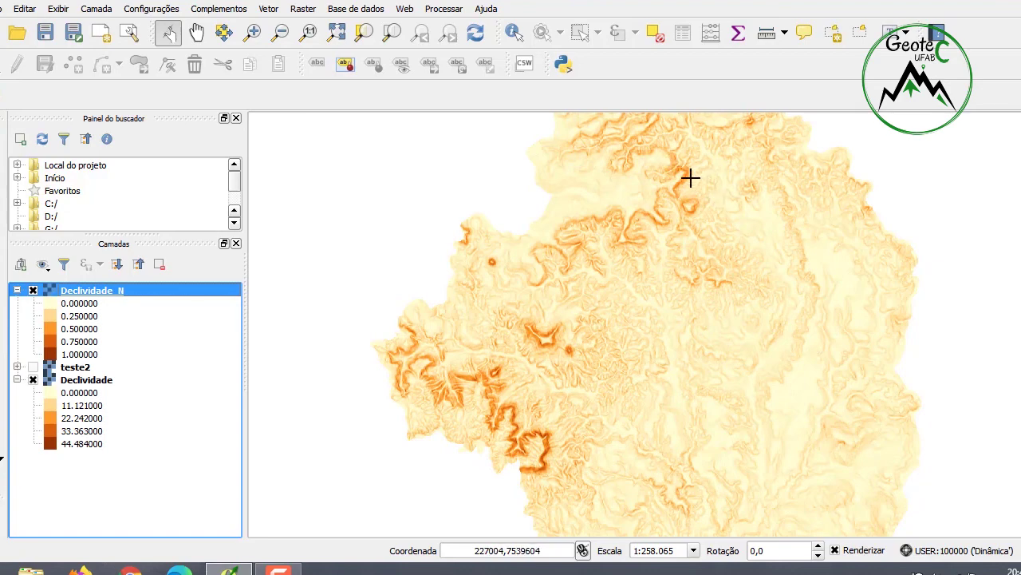
mouse_move(278, 568)
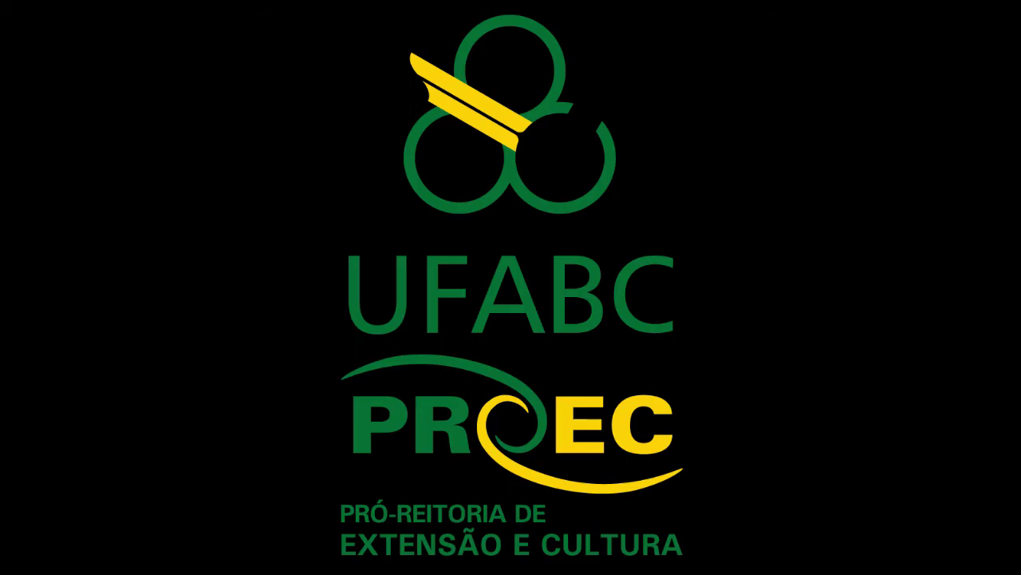